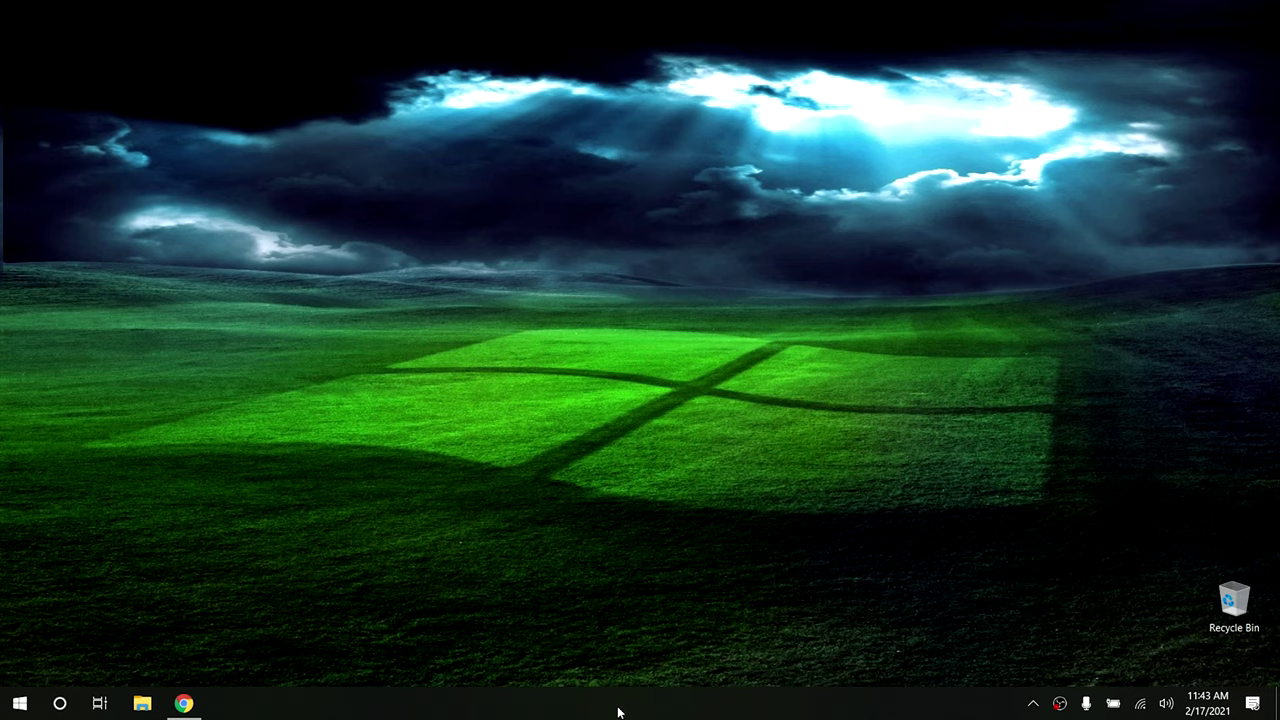
# - Open Task Manager from the taskbar in its detailed view, showing the Startup apps list
pyautogui.rightClick(618, 712)
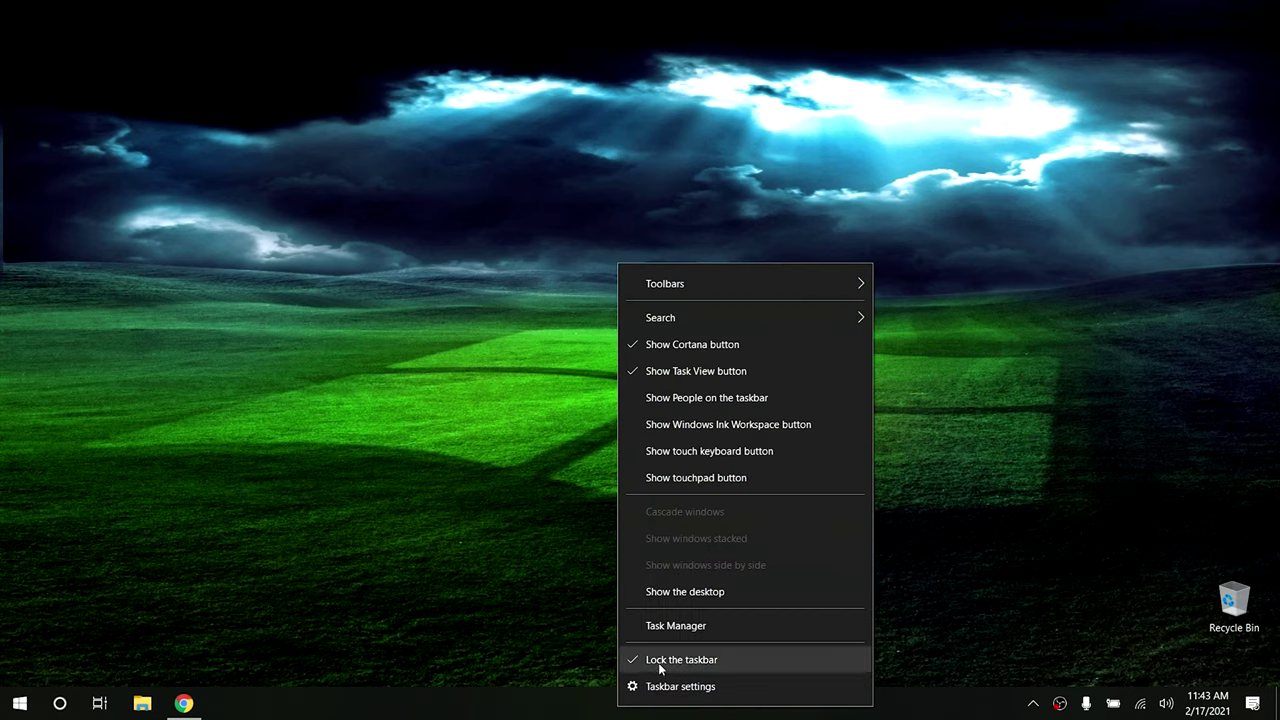
pyautogui.click(706, 627)
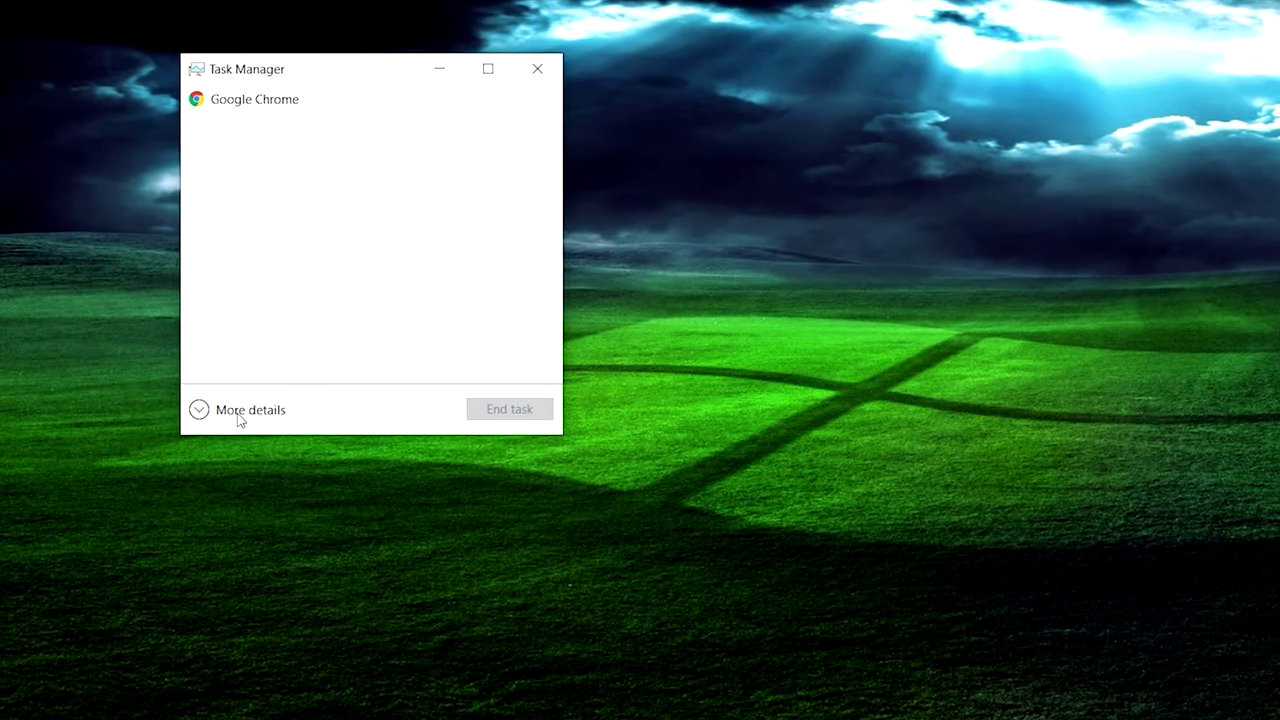
pyautogui.click(245, 411)
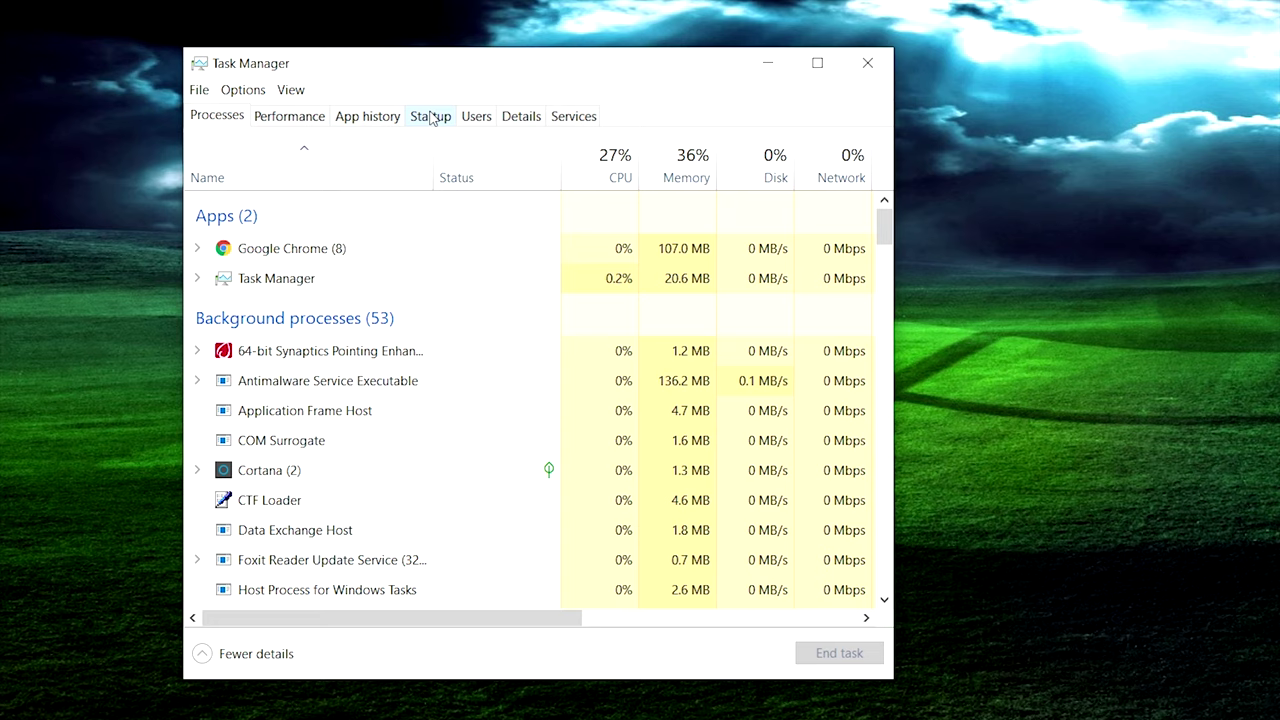
pyautogui.click(432, 118)
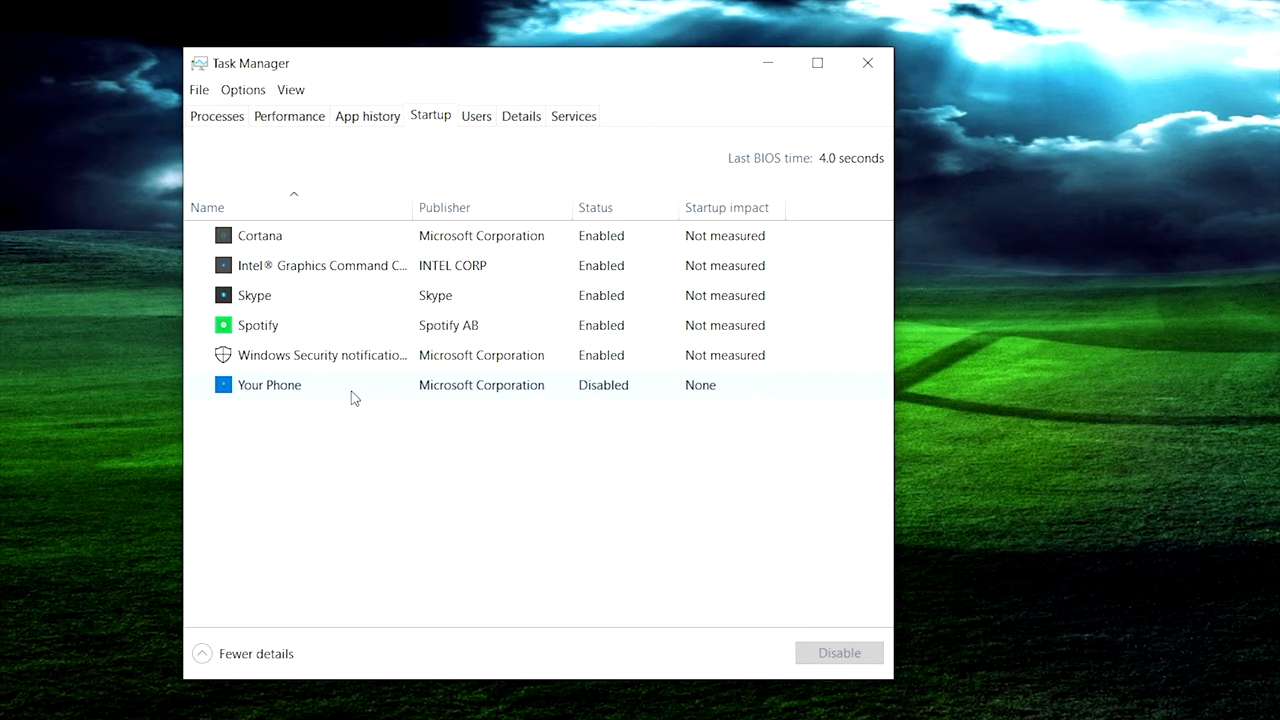
# - Disable Spotify, Skype and the Intel graphics app at startup, then close Task Manager
pyautogui.click(465, 339)
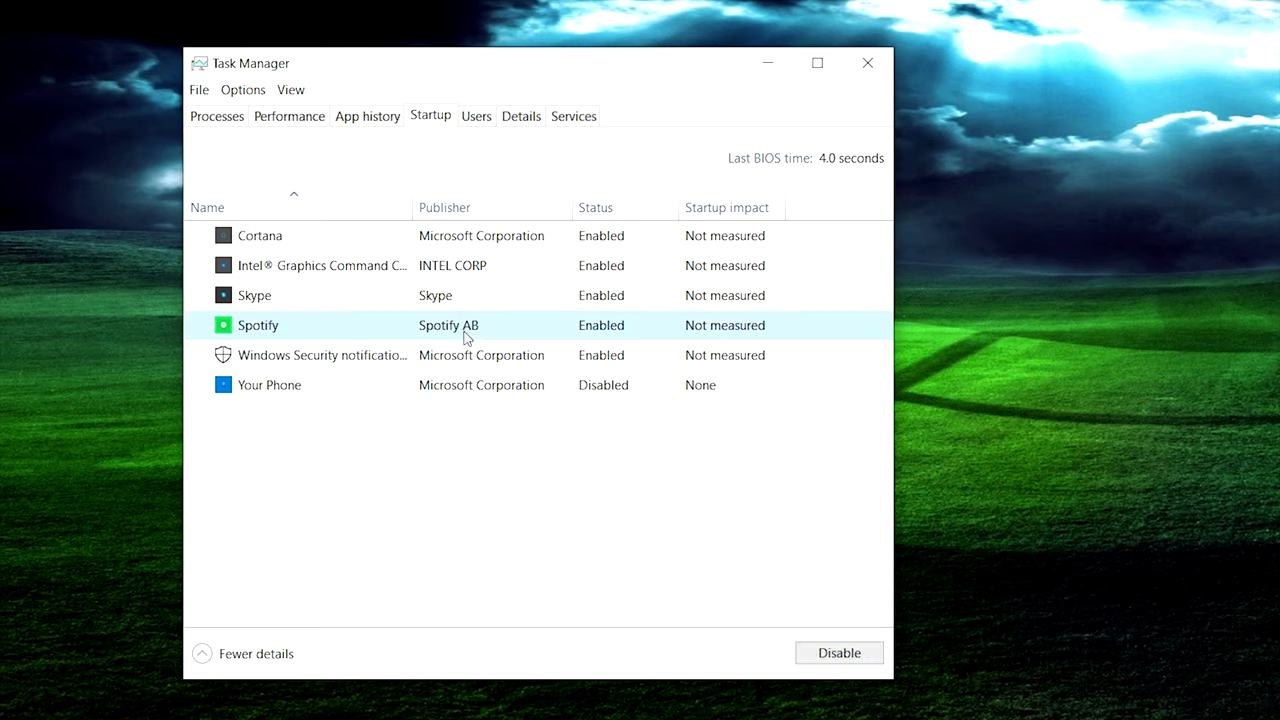
pyautogui.click(823, 659)
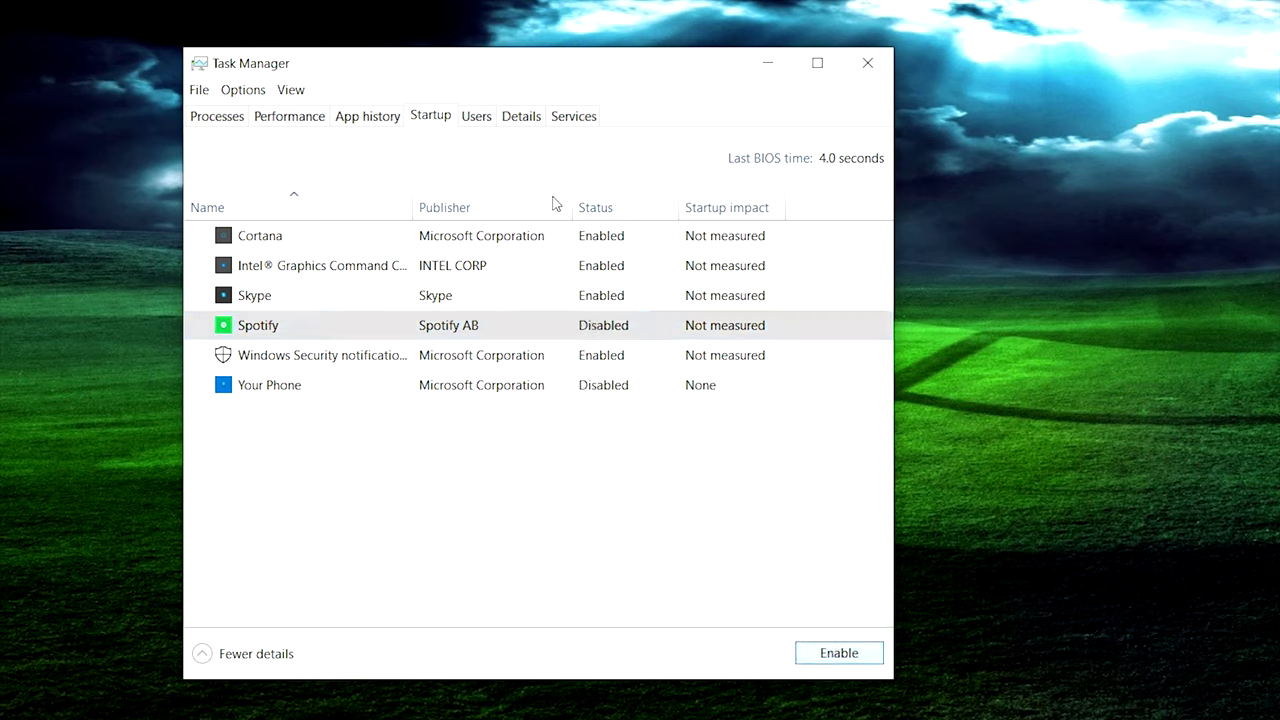
pyautogui.click(524, 302)
pyautogui.click(837, 664)
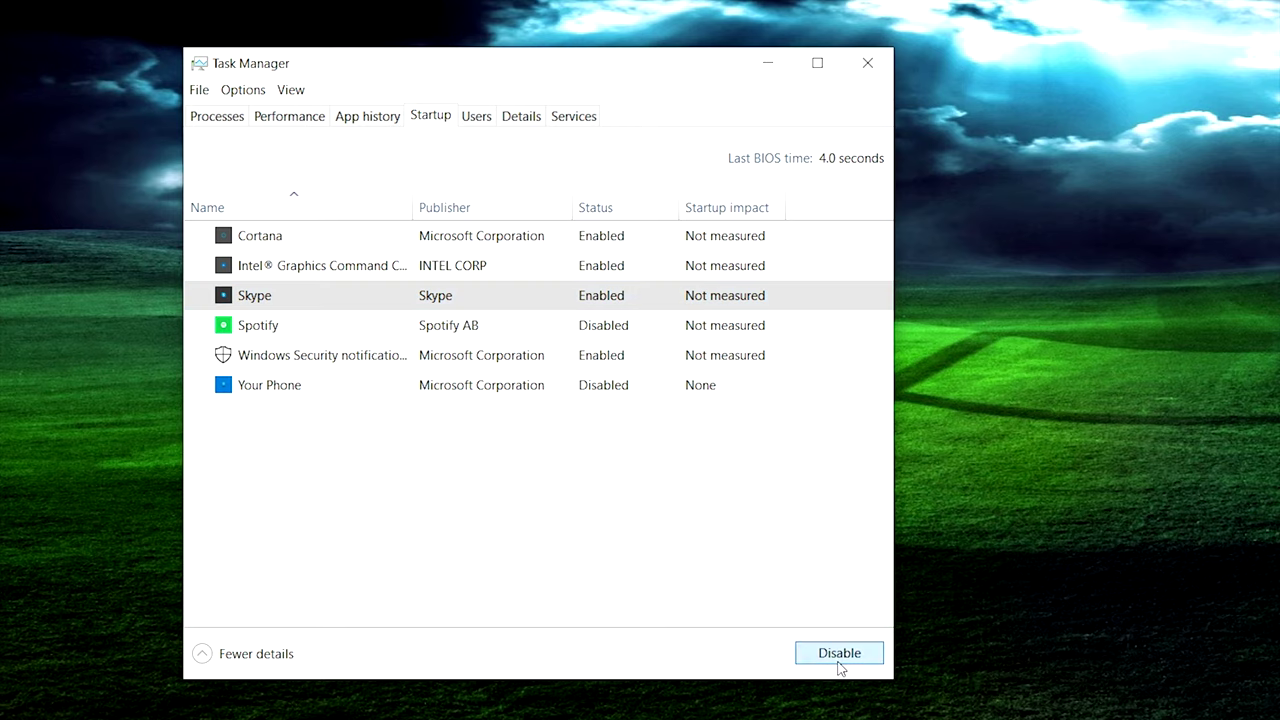
pyautogui.click(607, 275)
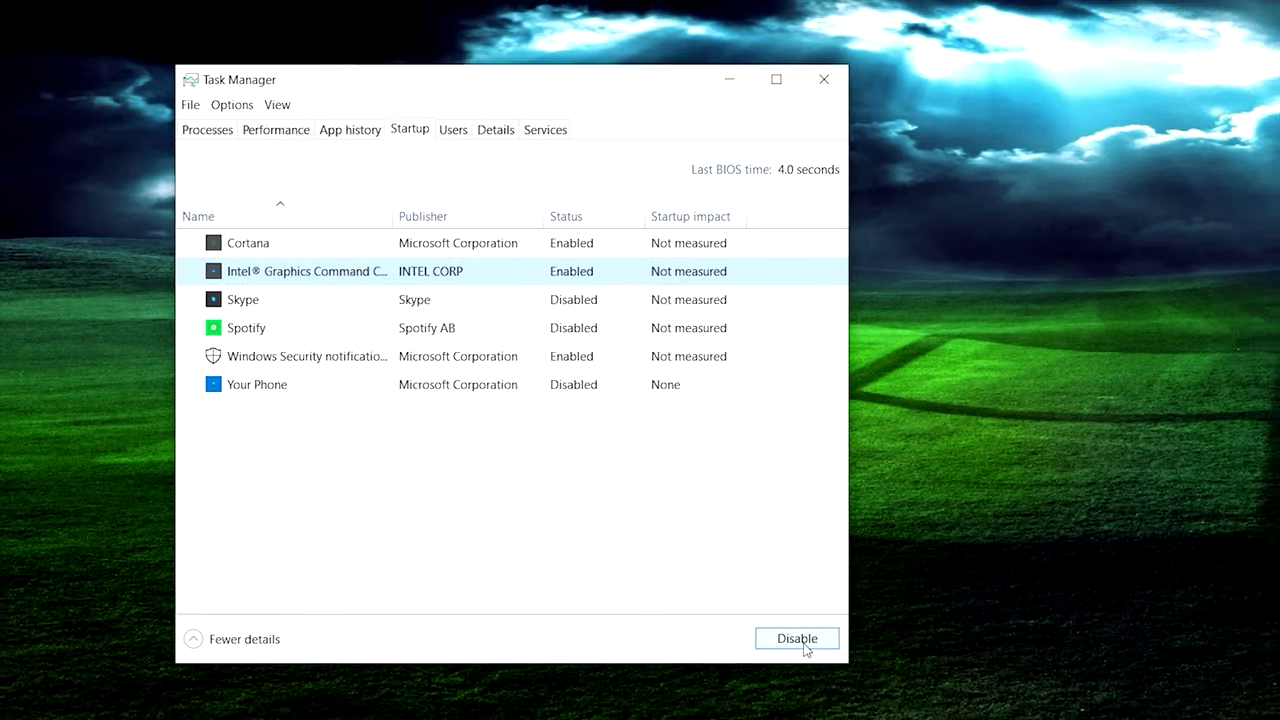
pyautogui.click(845, 660)
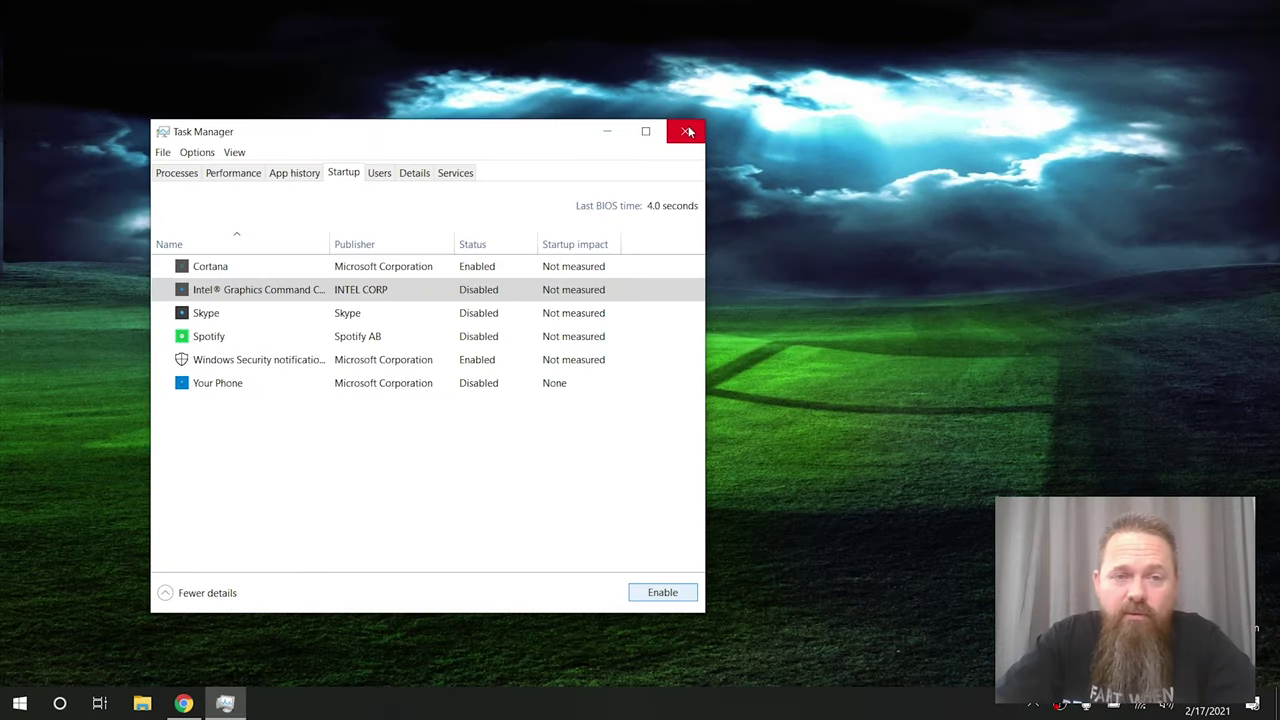
pyautogui.click(785, 93)
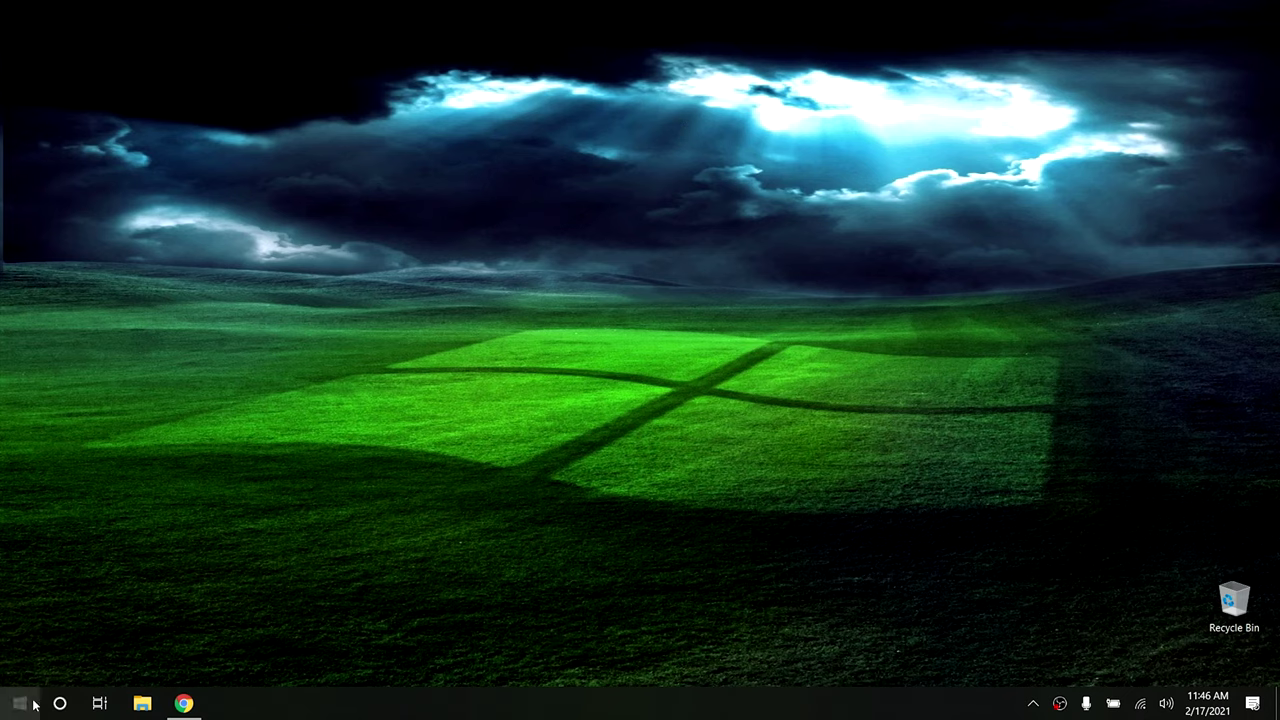
# - Launch System Configuration via msconfig and show only non-Microsoft services
pyautogui.click(20, 704)
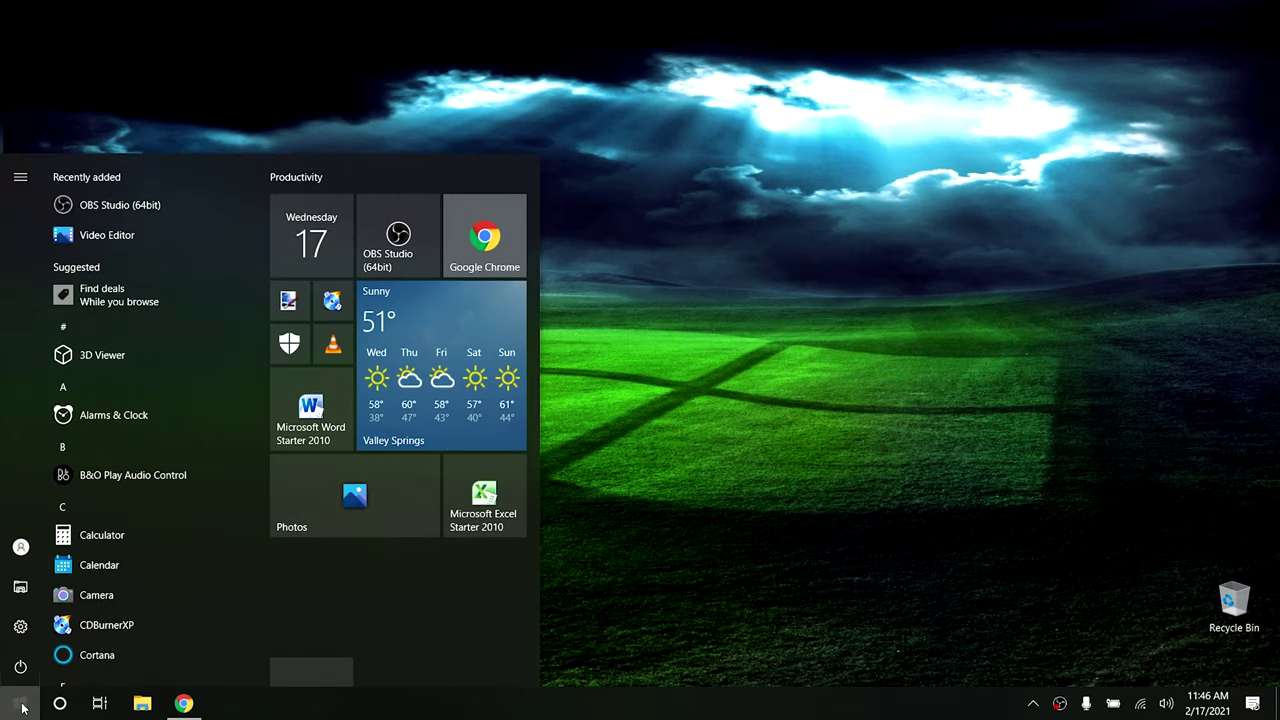
pyautogui.write('msconfig')
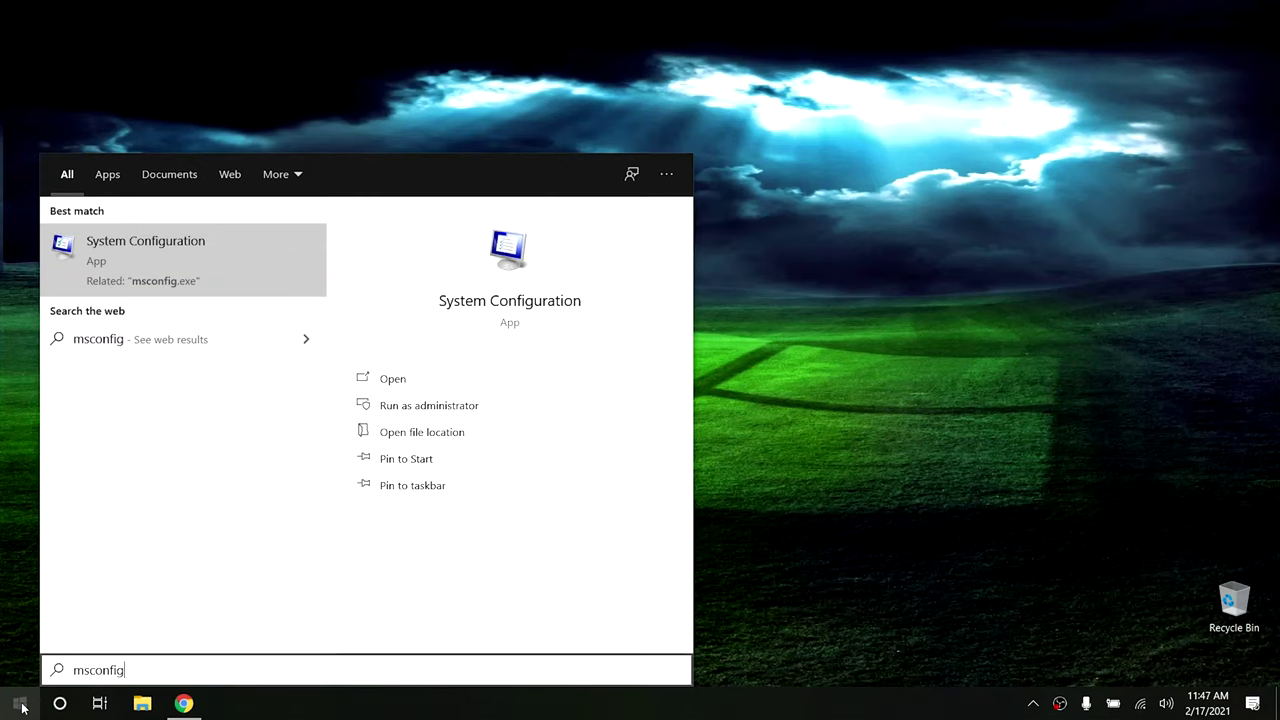
pyautogui.press('Return')
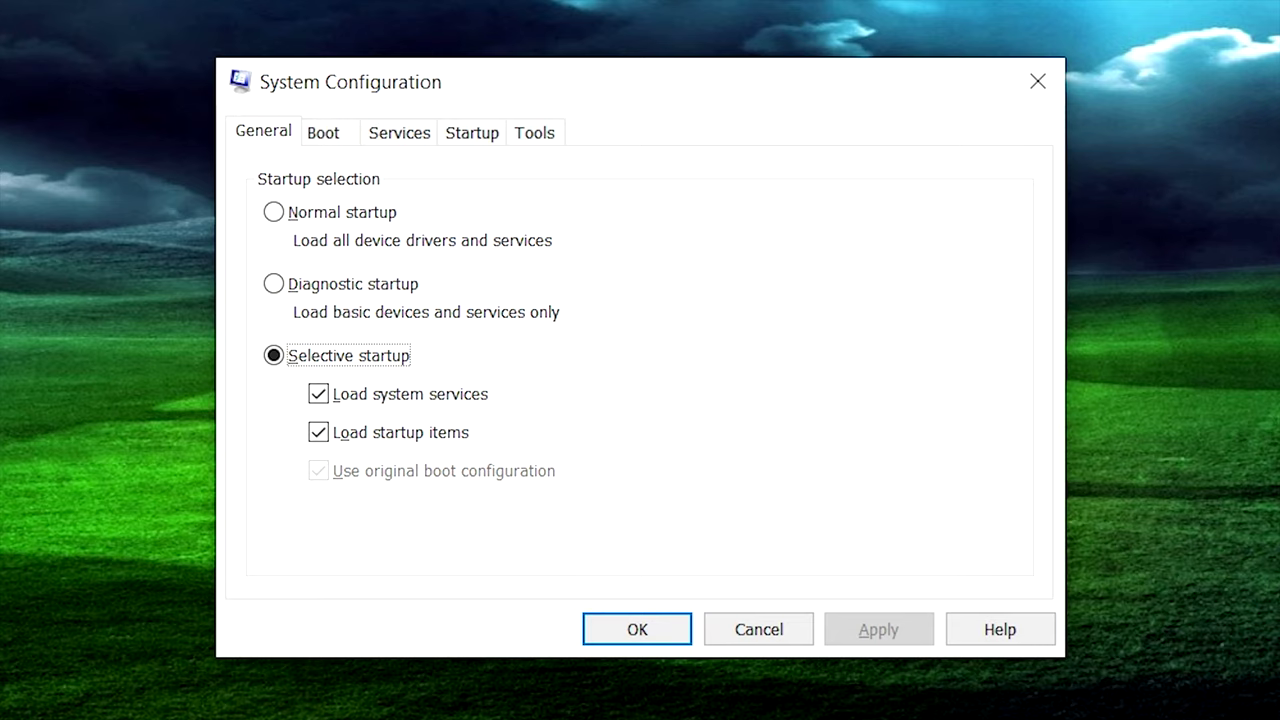
pyautogui.click(419, 145)
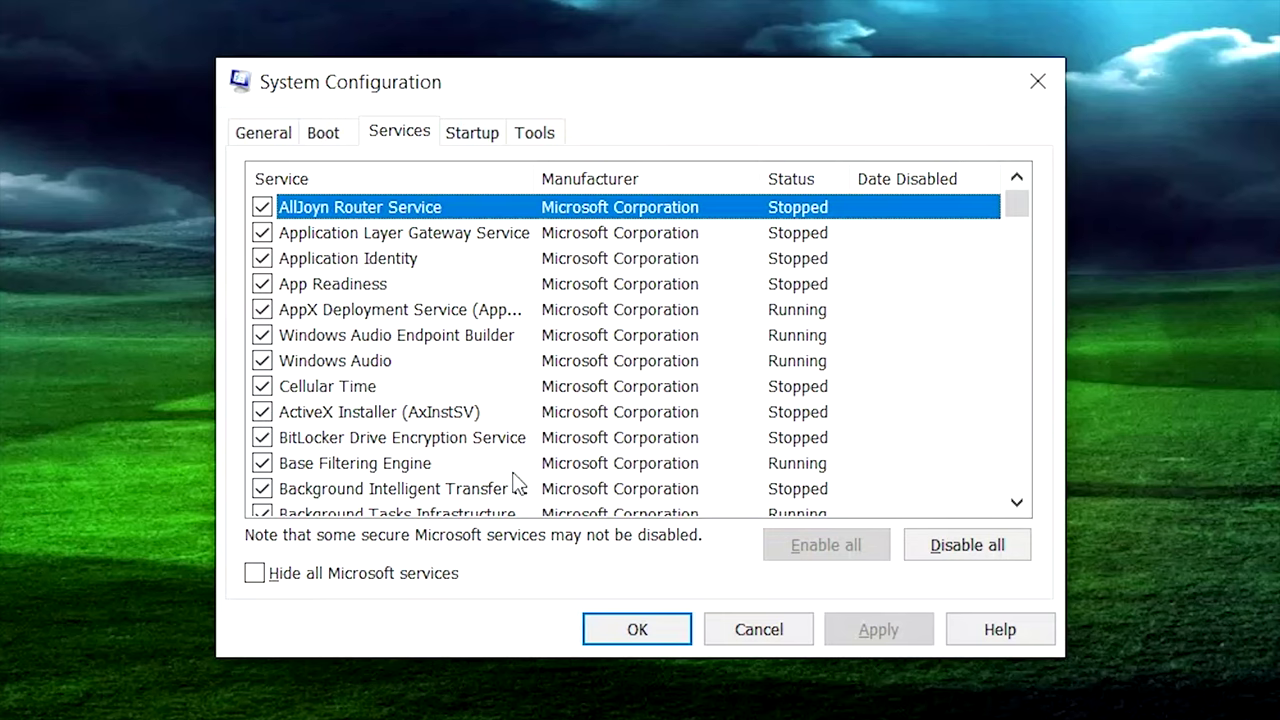
pyautogui.click(296, 580)
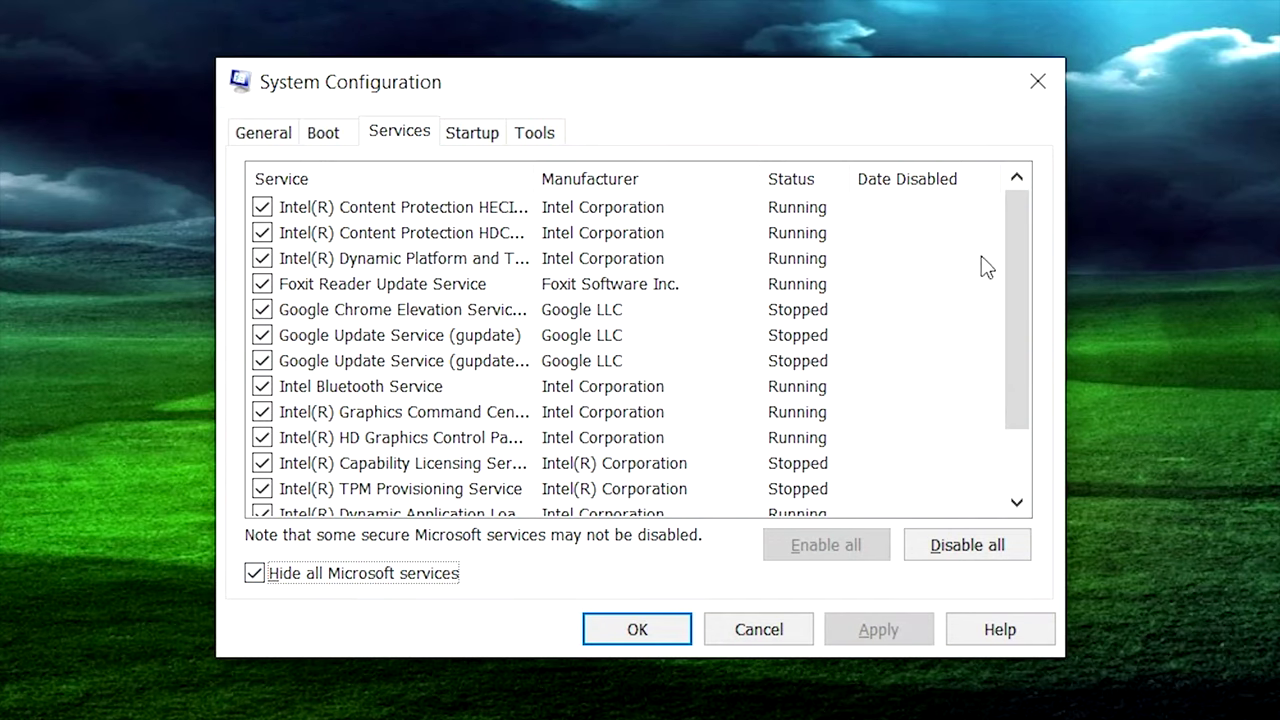
# - Untick Google Update Service (gupdate) in the services list
pyautogui.moveTo(1015, 258); pyautogui.dragTo(1005, 392)
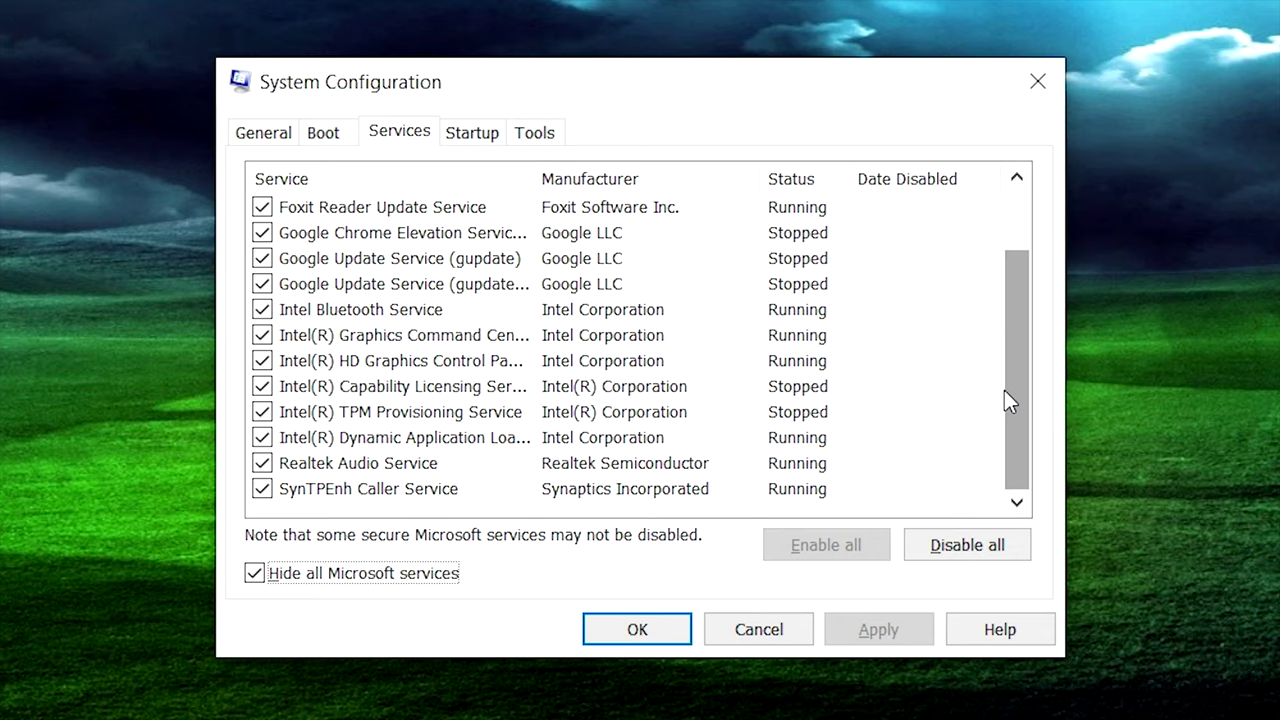
pyautogui.moveTo(1004, 390); pyautogui.dragTo(920, 248)
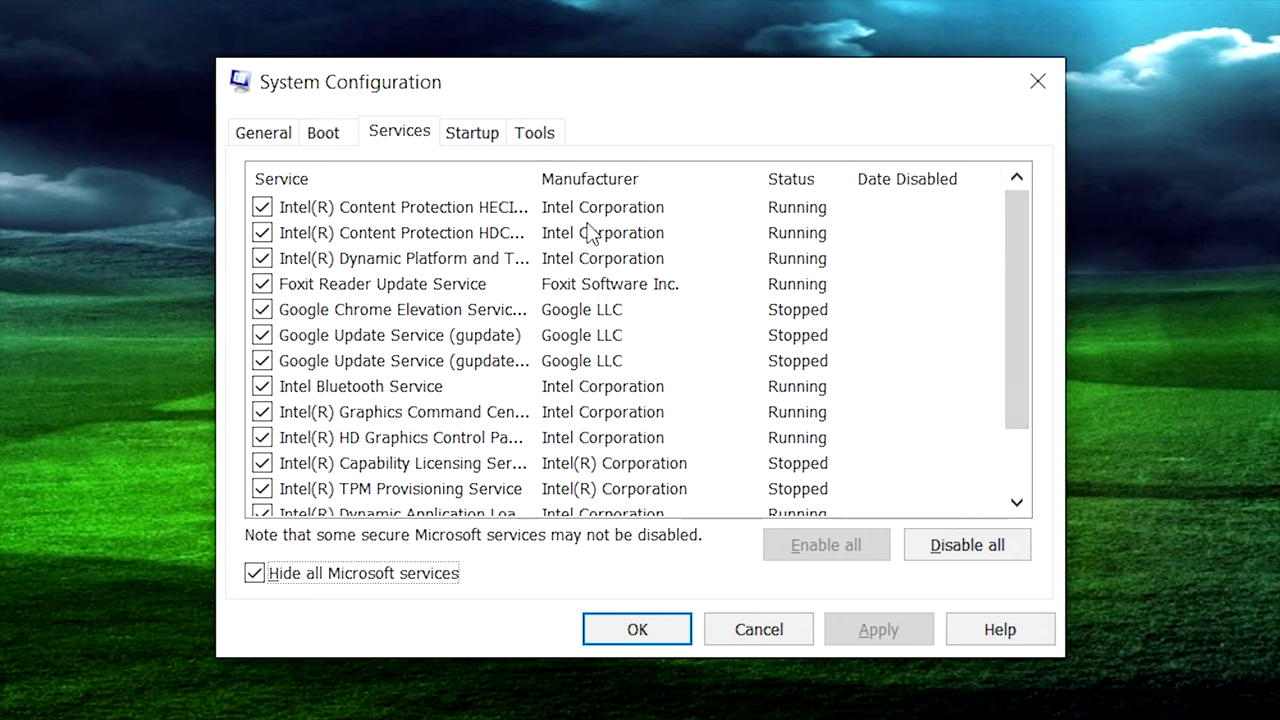
pyautogui.click(414, 340)
pyautogui.click(264, 338)
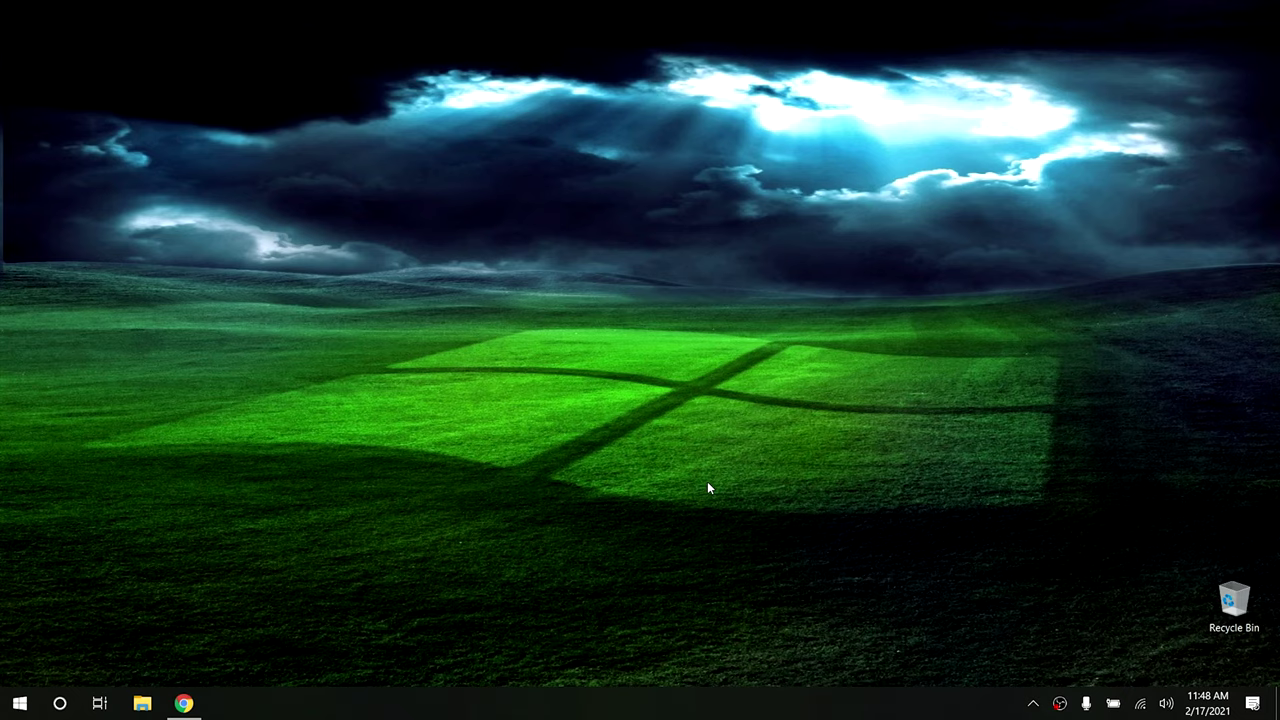
# - Search for and launch the Services console from the Start menu
pyautogui.click(19, 708)
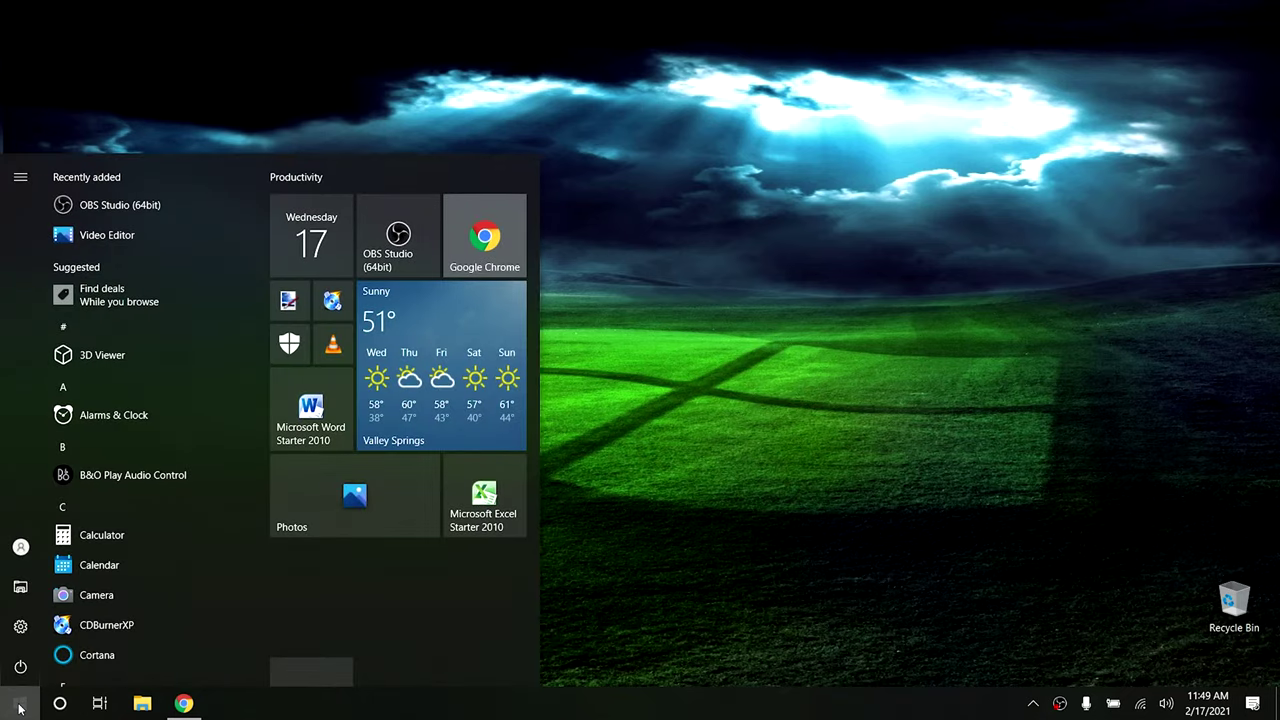
pyautogui.write('services')
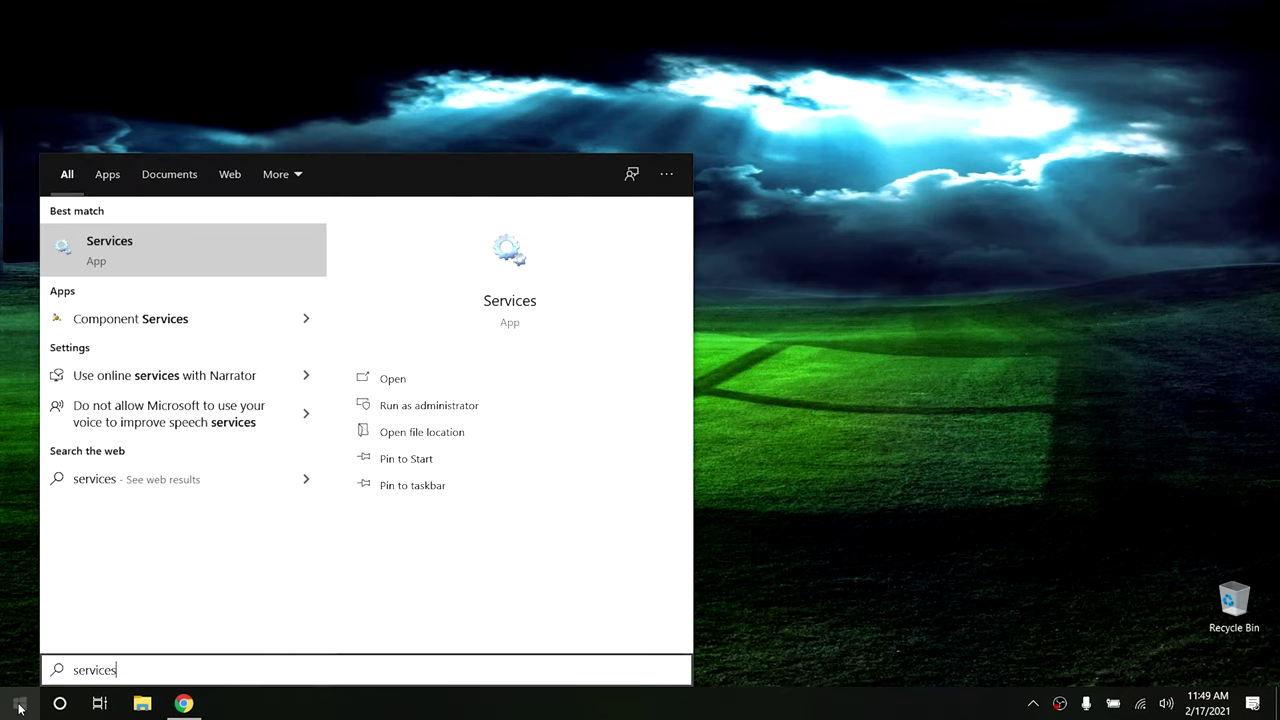
pyautogui.click(190, 258)
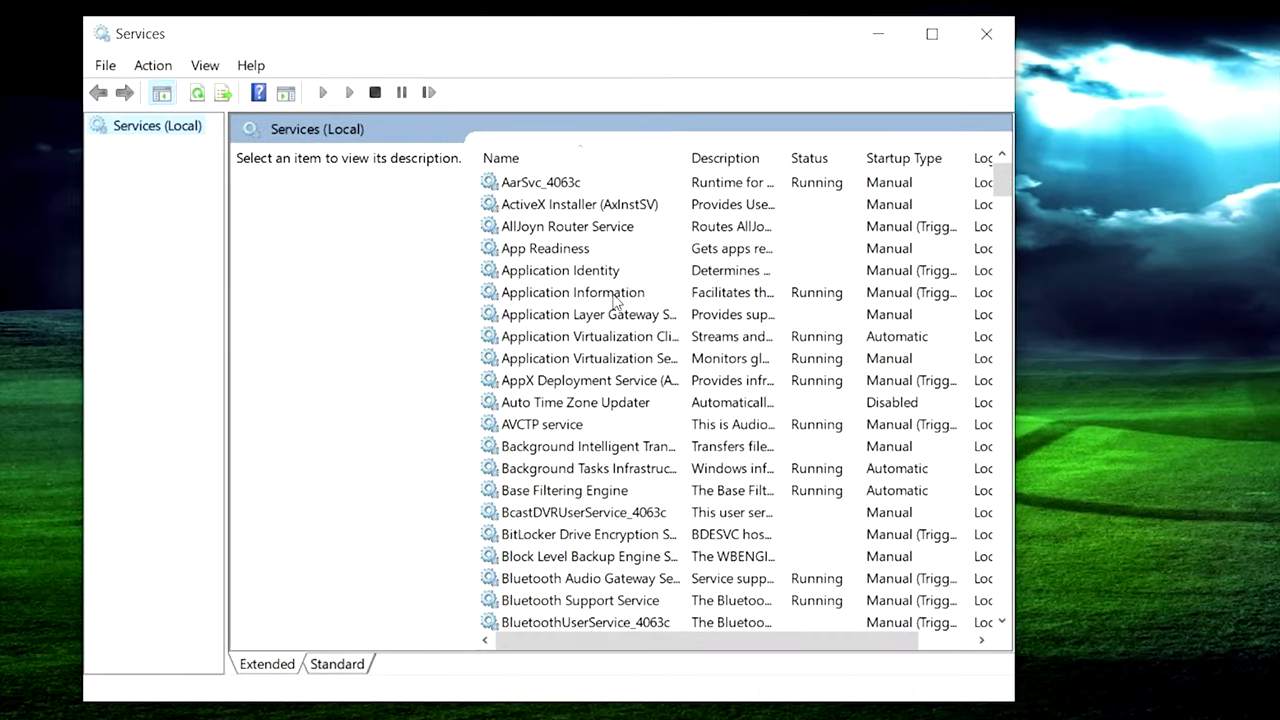
# - Set Google Update Service (gupdate) startup type to Manual in its properties
pyautogui.scroll(-6, 660, 358)
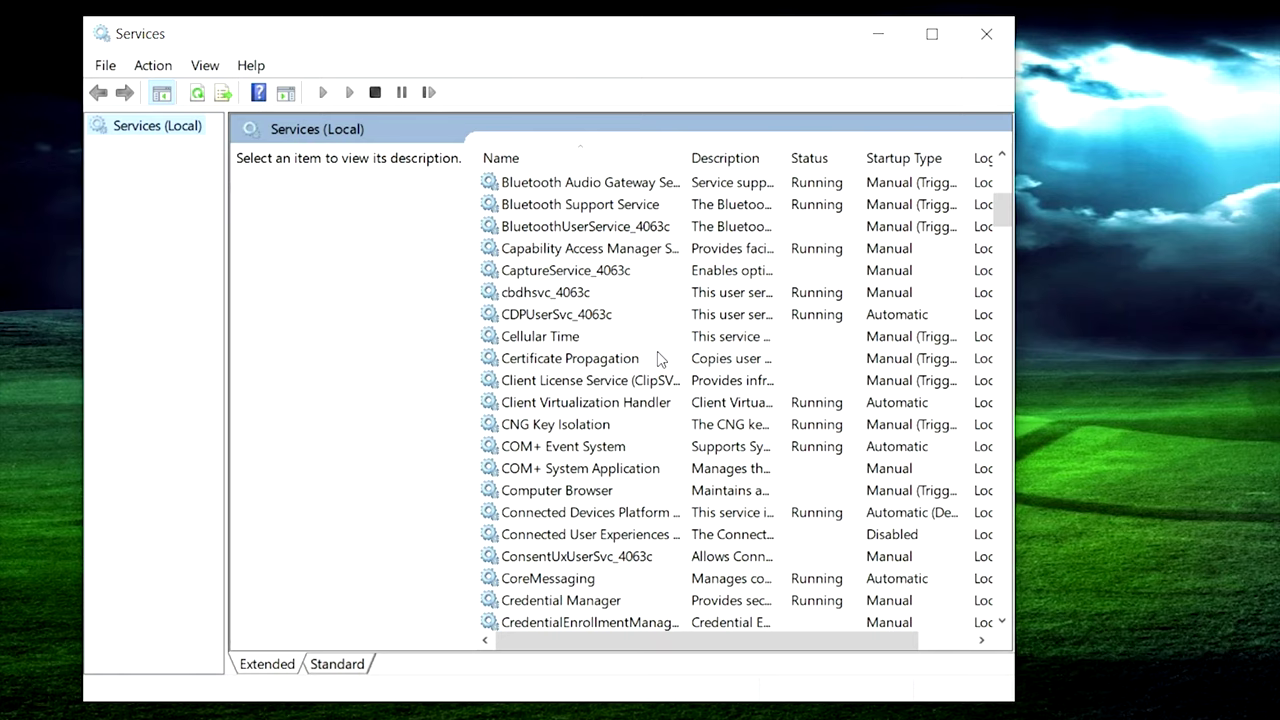
pyautogui.scroll(-6, 678, 446)
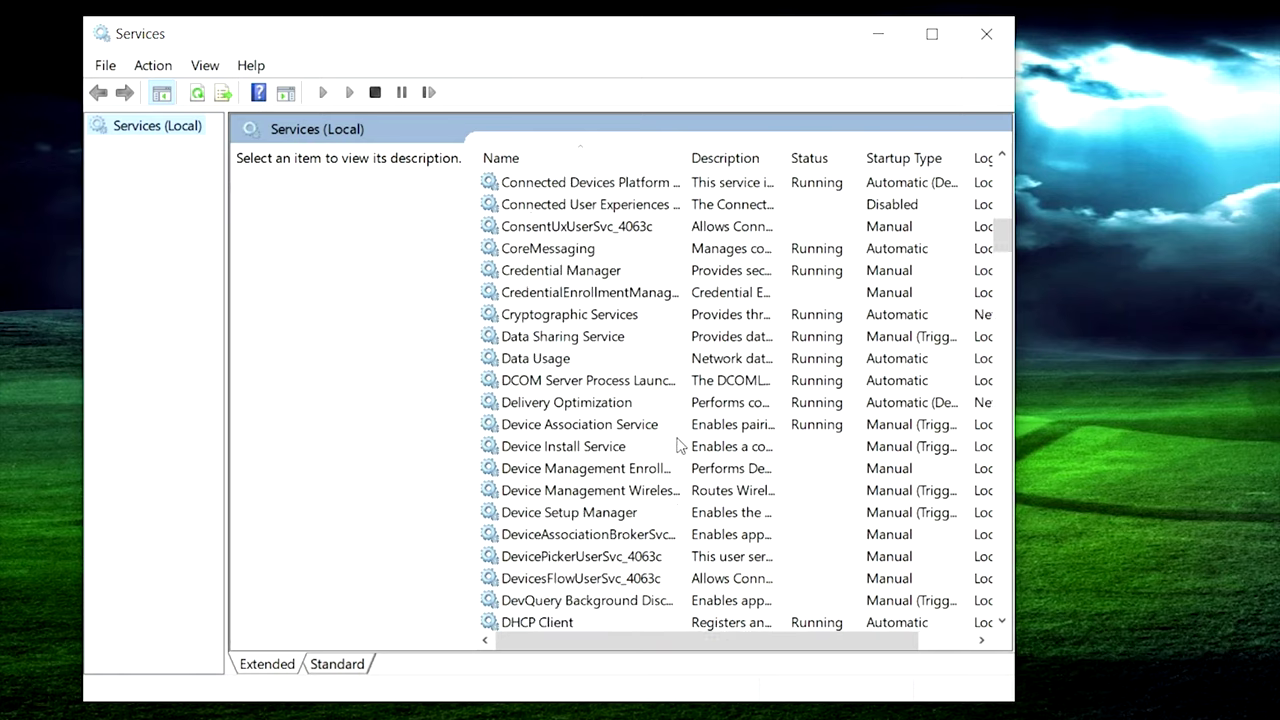
pyautogui.scroll(-7, 678, 446)
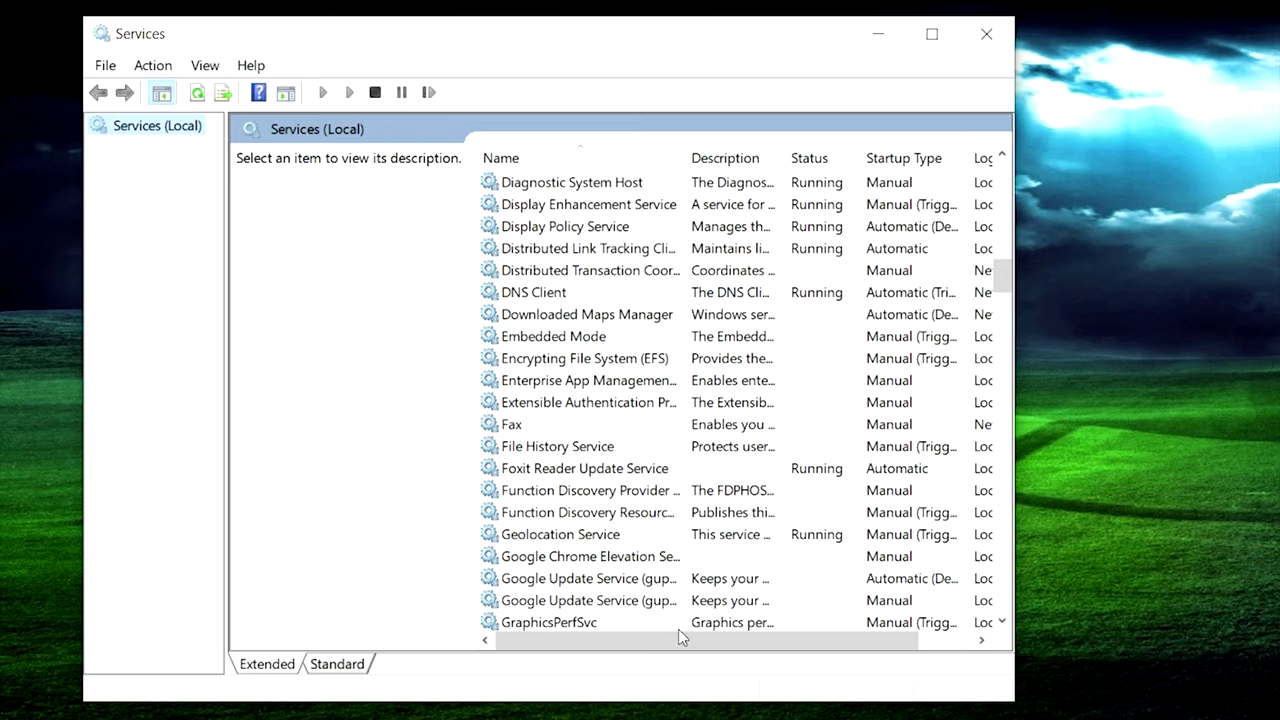
pyautogui.click(578, 590)
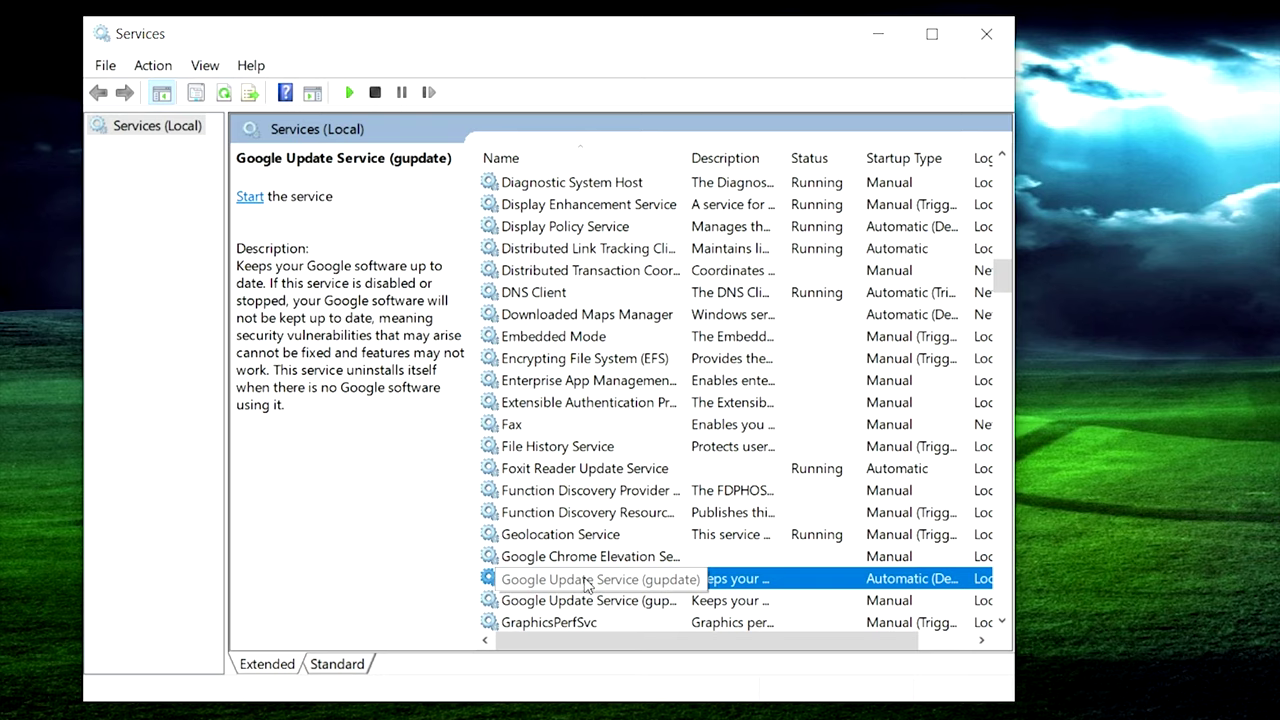
pyautogui.doubleClick(605, 582)
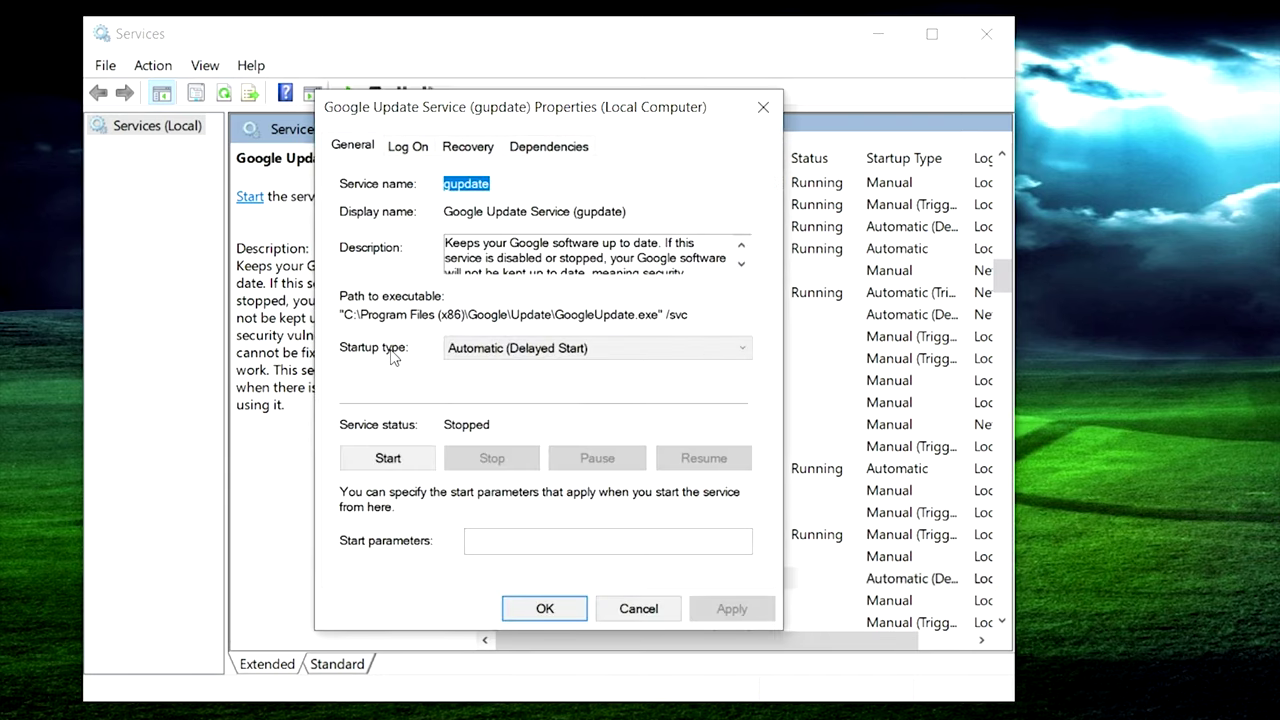
pyautogui.click(494, 358)
pyautogui.click(514, 399)
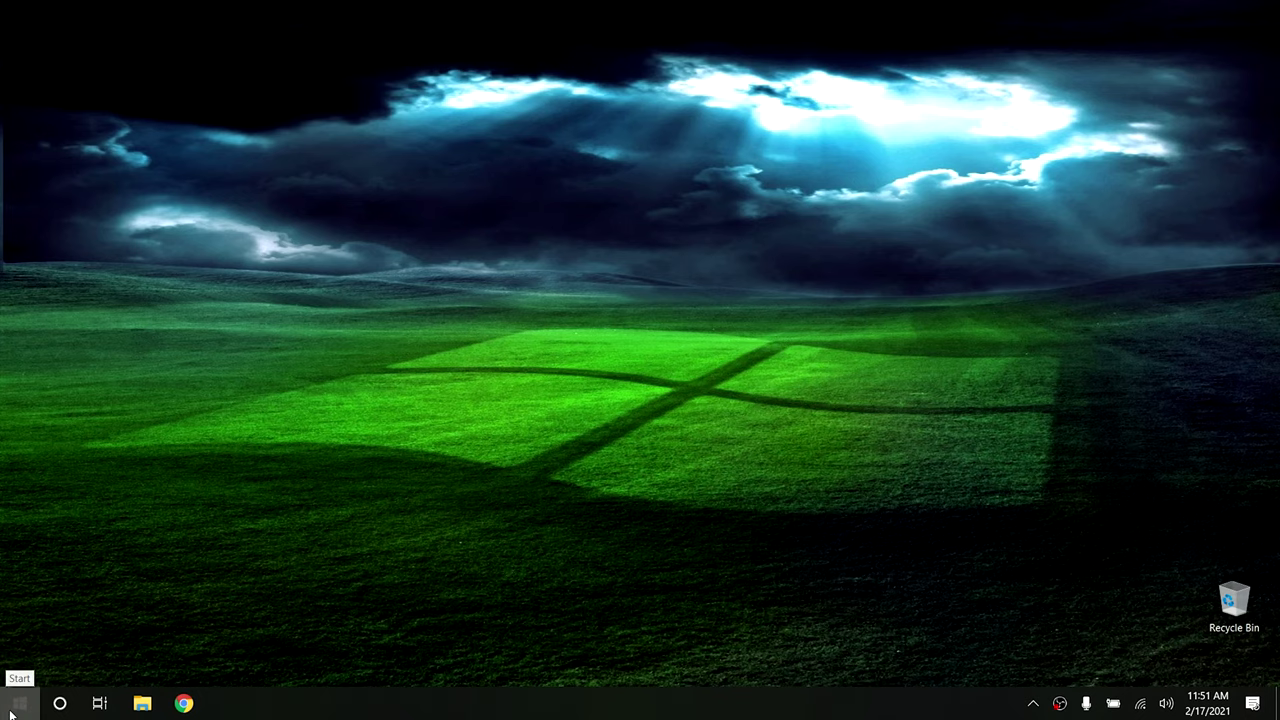
# - Launch Control Panel from Start search and go to Programs > Uninstall a program
pyautogui.click(12, 711)
pyautogui.write('con')
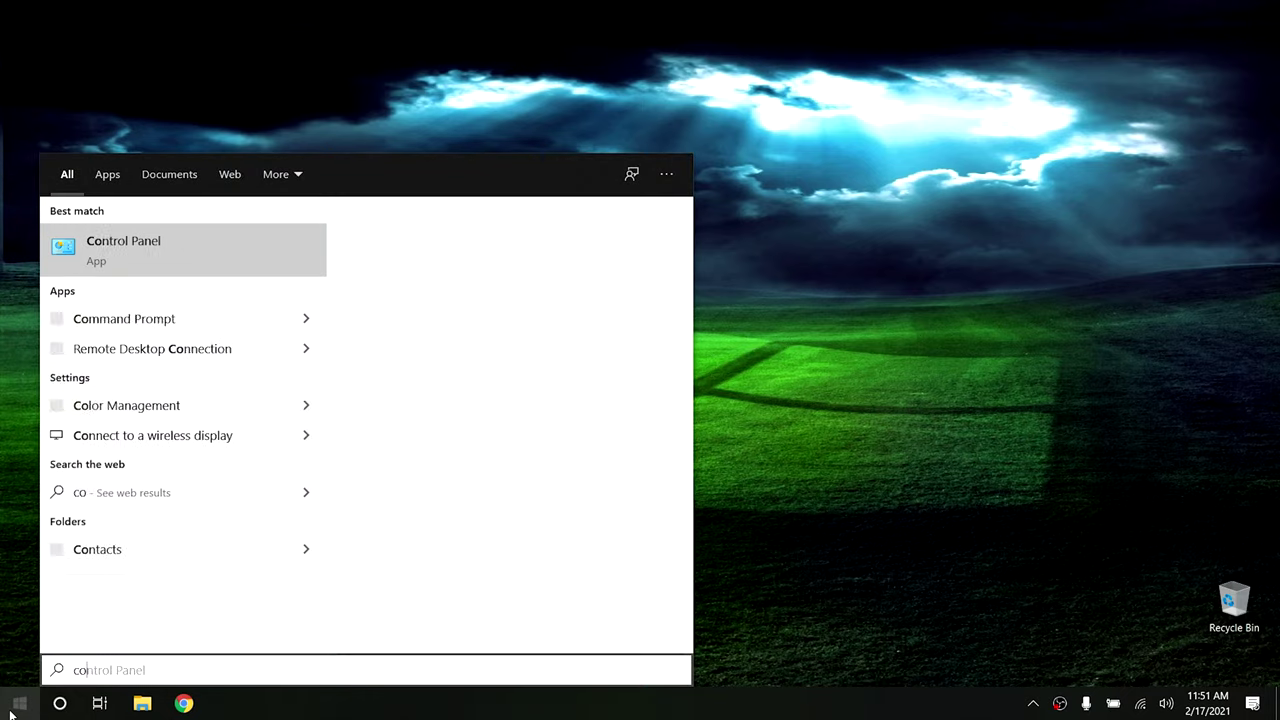
pyautogui.click(192, 245)
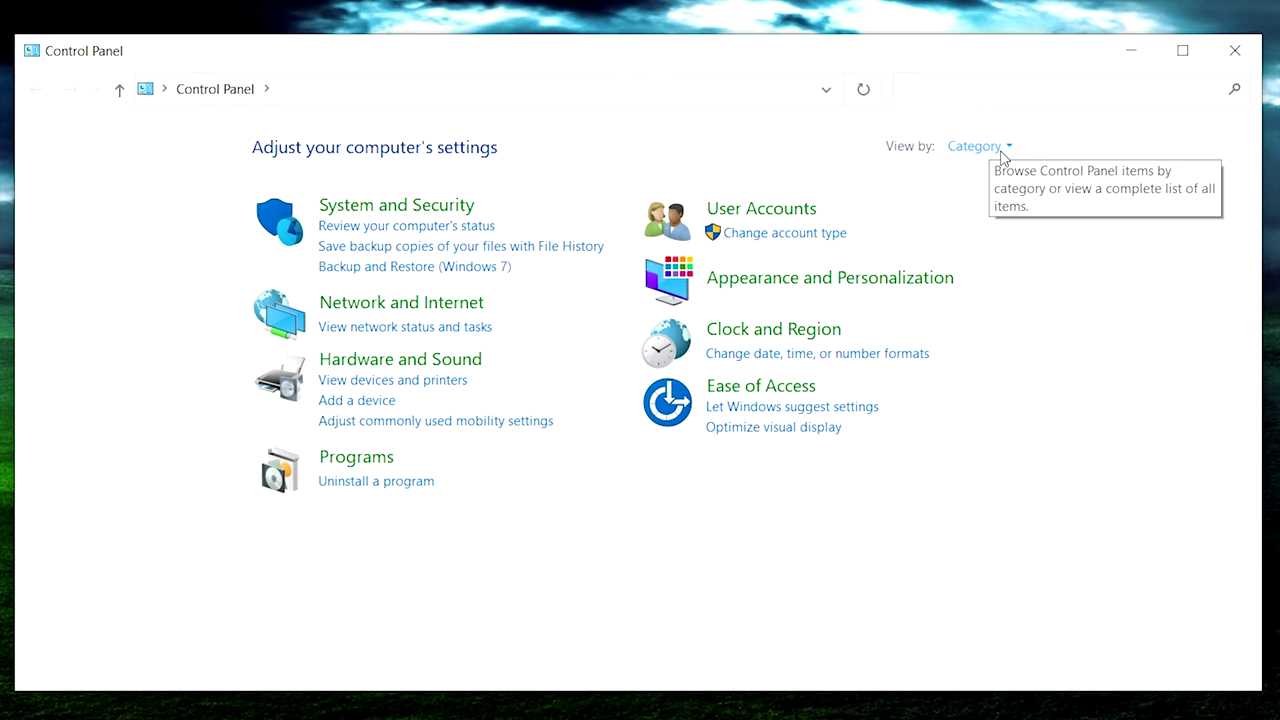
pyautogui.click(400, 483)
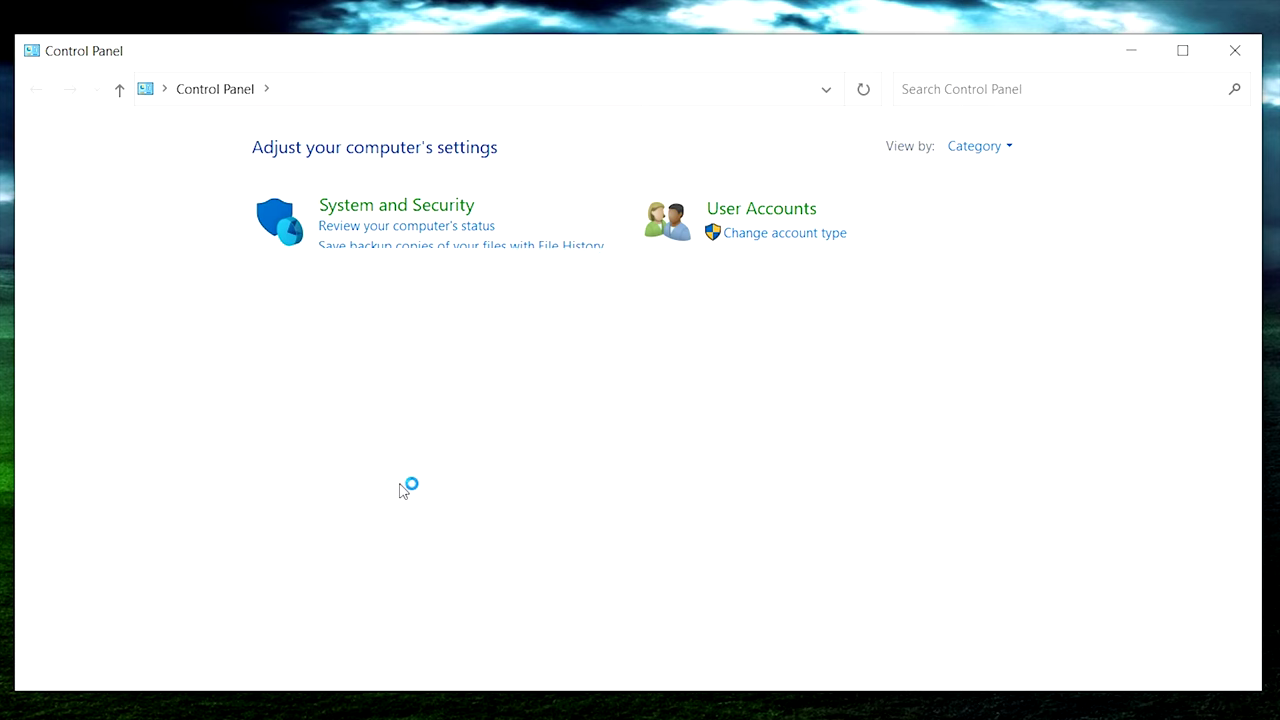